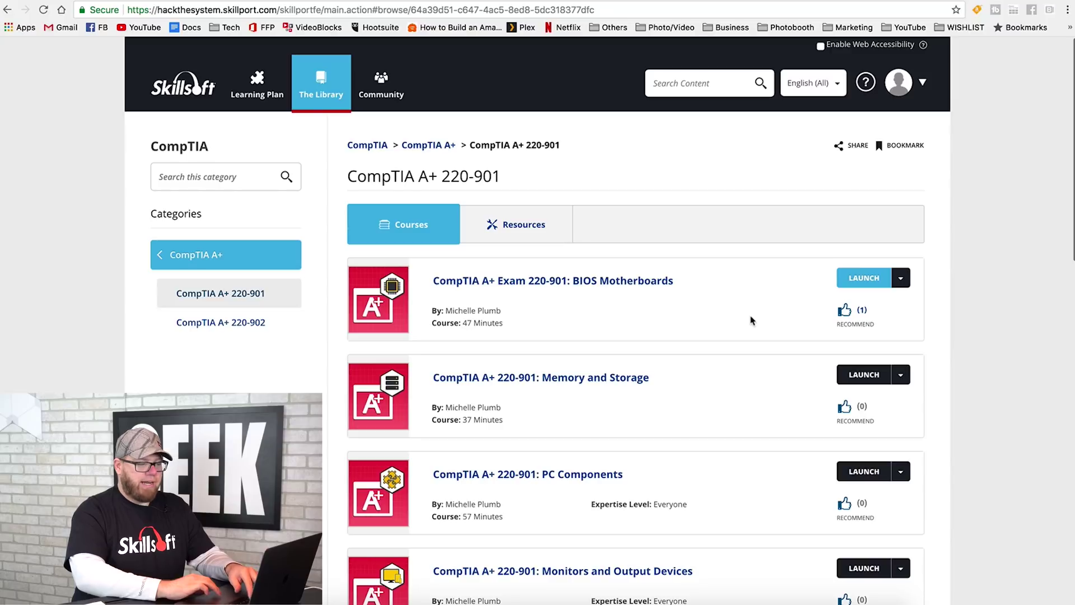
# Launch BIOS Motherboards and expand the Introduction to PCs and Motherboards lessons in its contents.
pyautogui.click(873, 286)
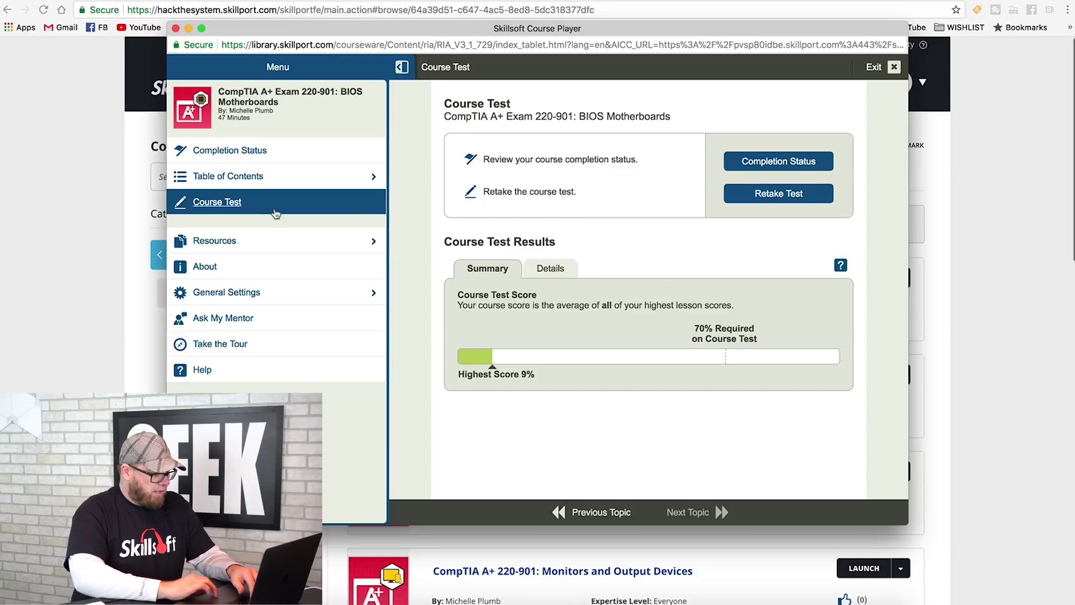
pyautogui.click(275, 186)
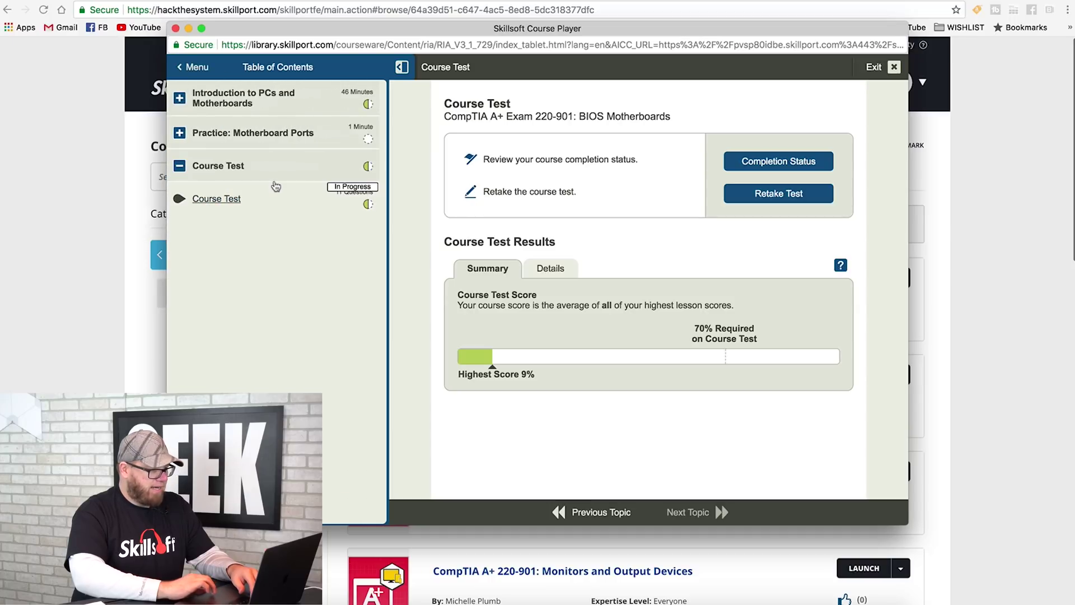
pyautogui.click(243, 103)
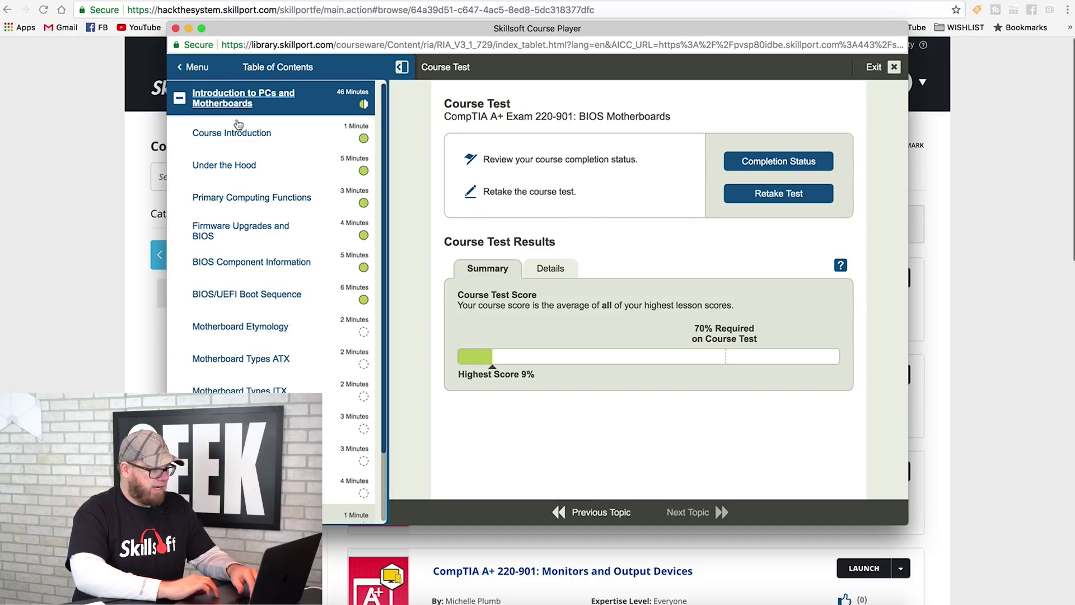
# Play the Under the Hood lesson video from the table of contents.
pyautogui.click(236, 167)
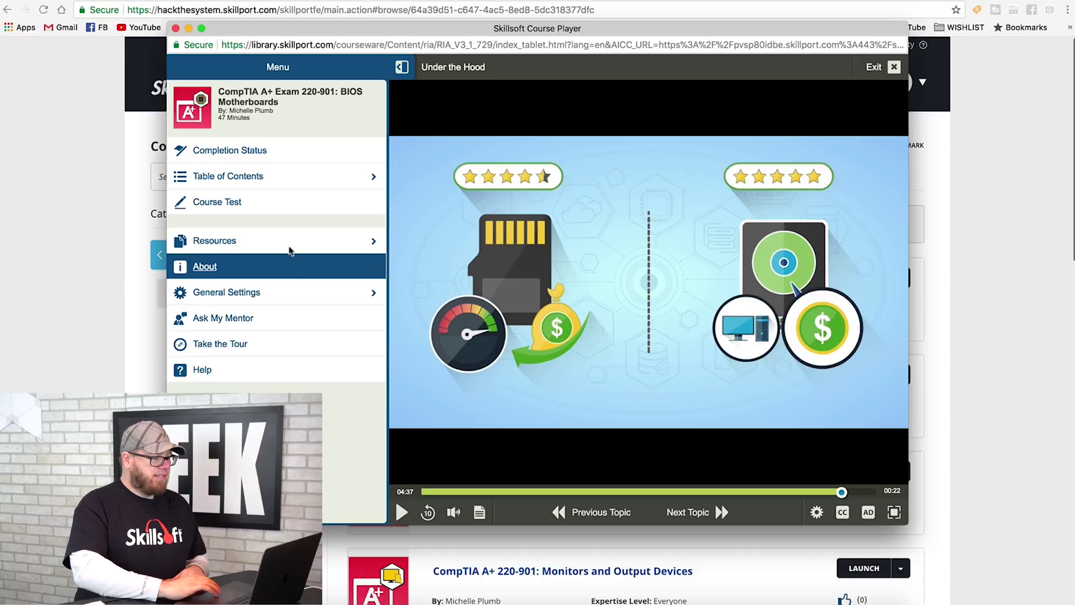
# Begin the BIOS Motherboards course test and reach question 3 of 11.
pyautogui.click(257, 203)
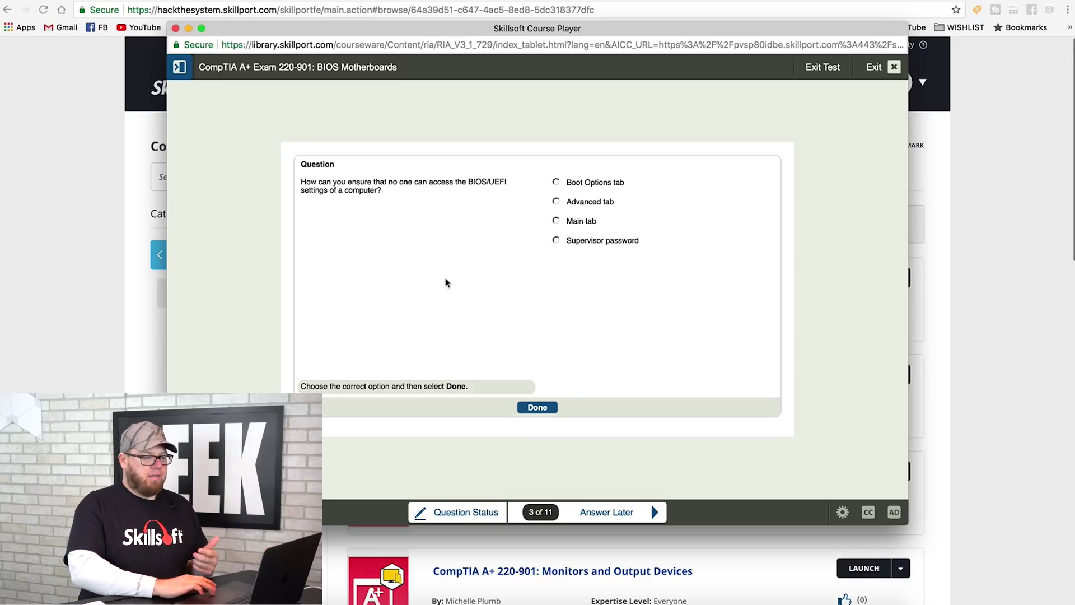
# Submit Supervisor password for question 3 and advance to question 4.
pyautogui.click(555, 241)
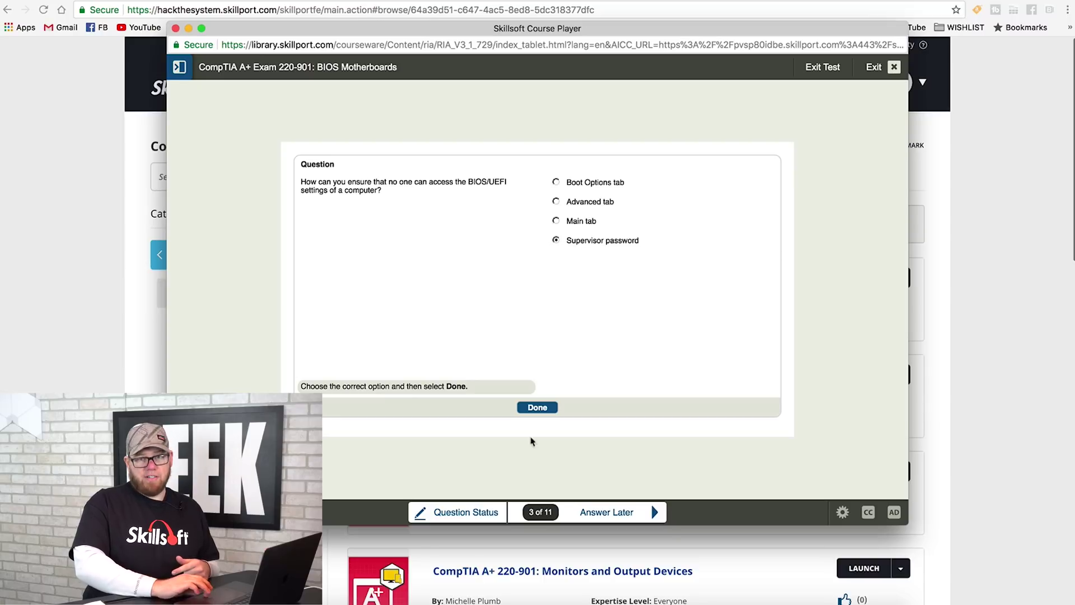
pyautogui.click(538, 408)
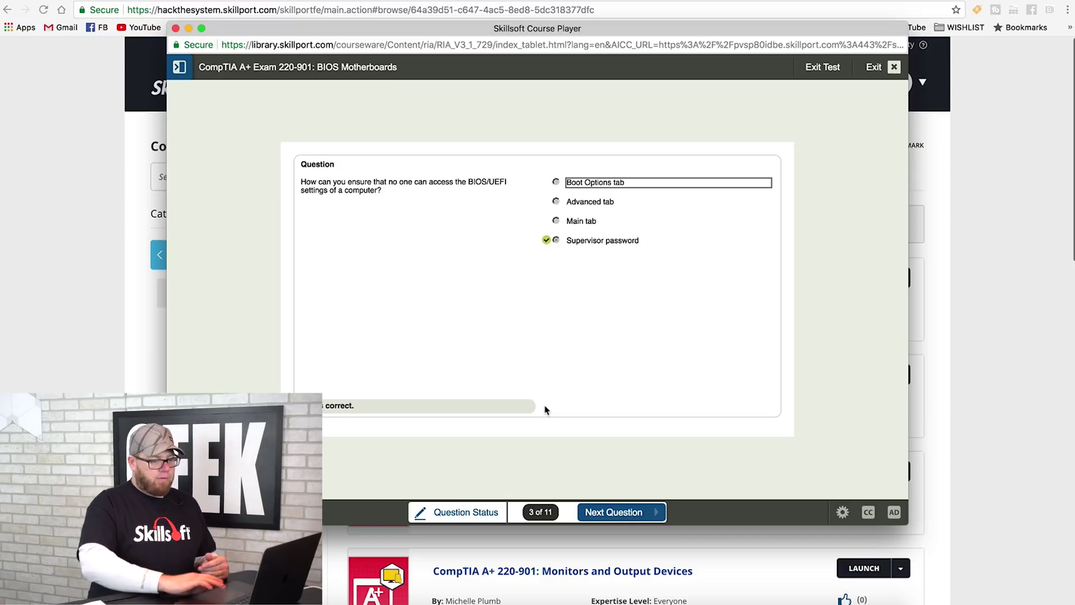
pyautogui.click(622, 515)
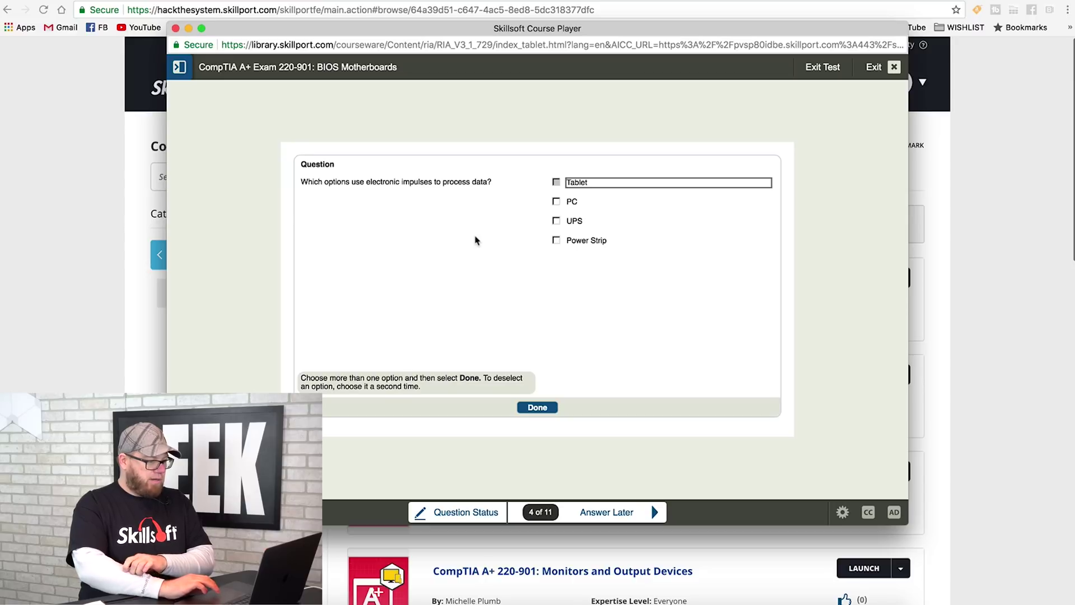
# Submit Tablet for question 4, exit the test, and close the course player.
pyautogui.click(556, 182)
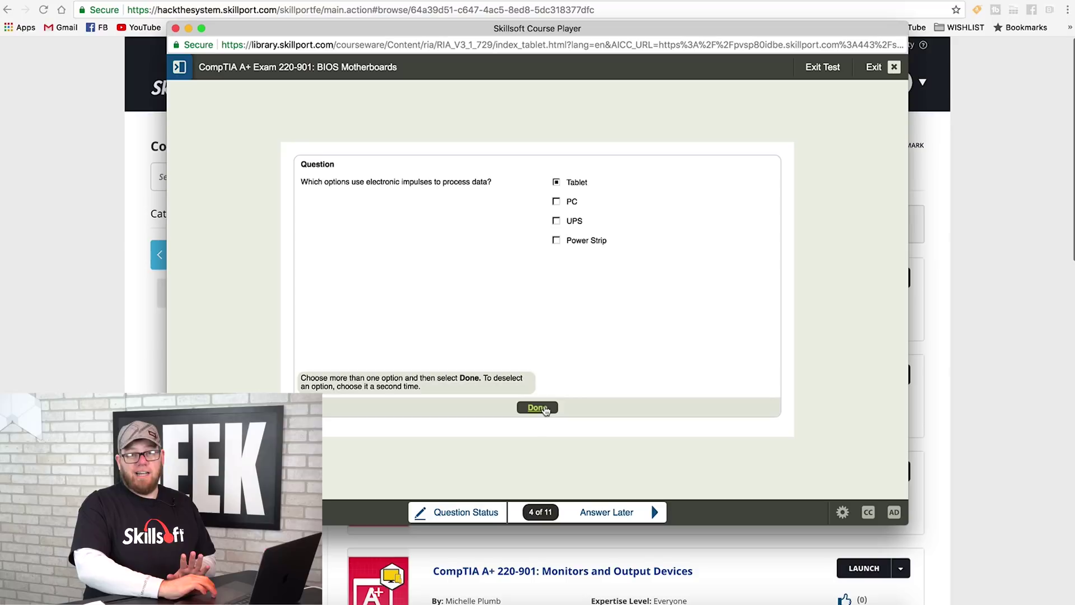
pyautogui.click(546, 409)
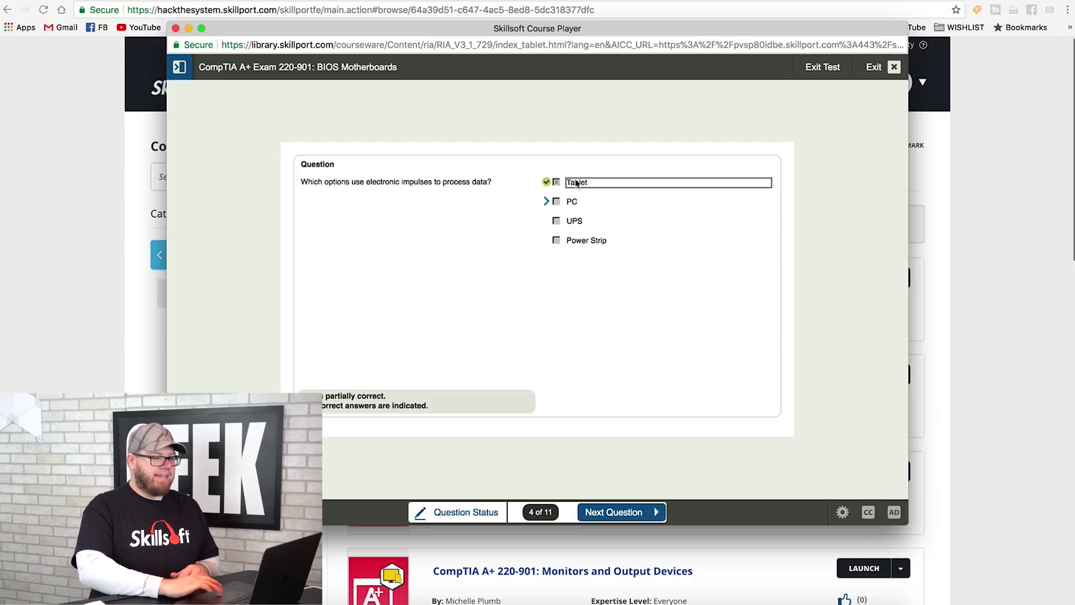
pyautogui.click(821, 79)
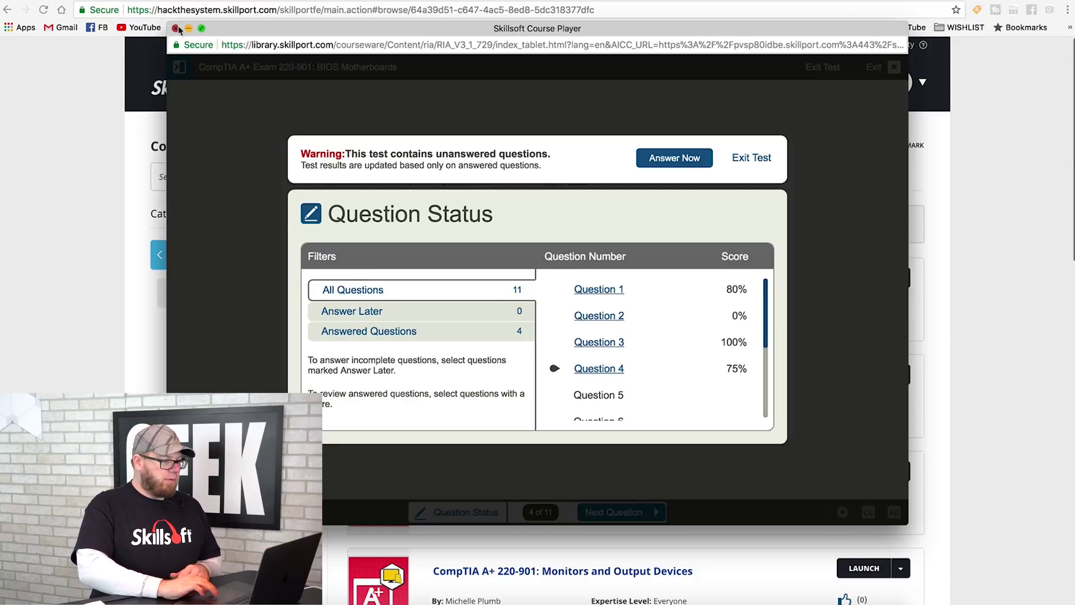
pyautogui.press('super+w')
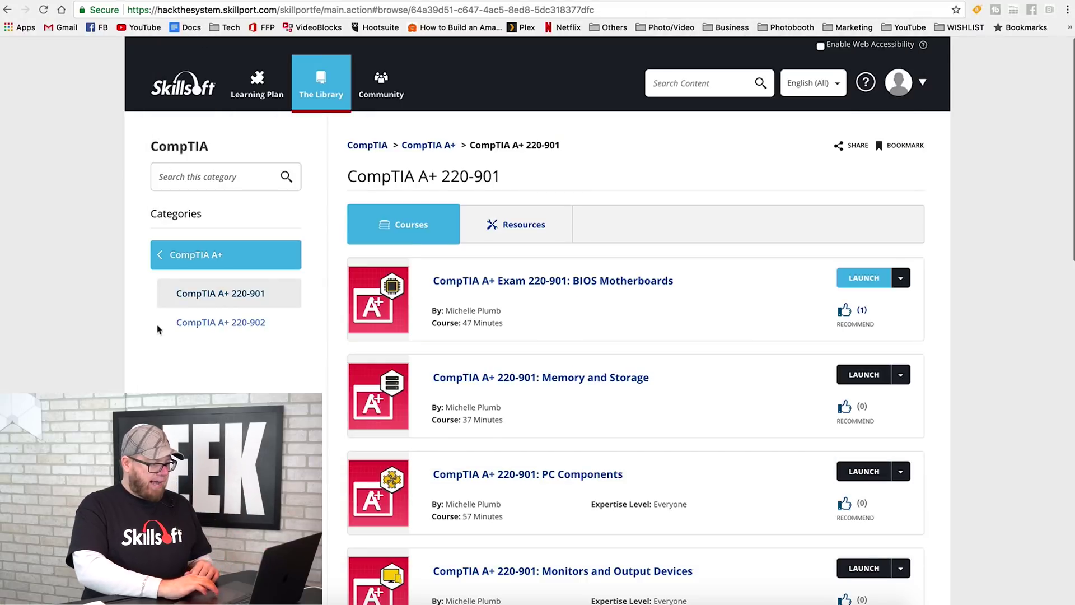
# Launch the Operating Systems course by Chris Lobban to its intro video.
pyautogui.click(210, 329)
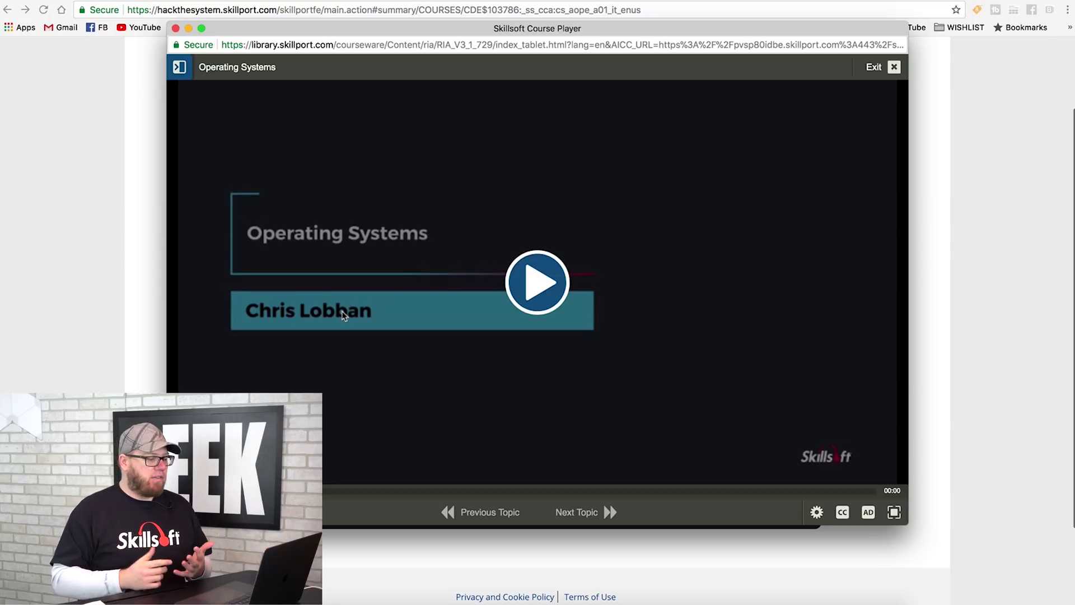
pyautogui.press('Tab')
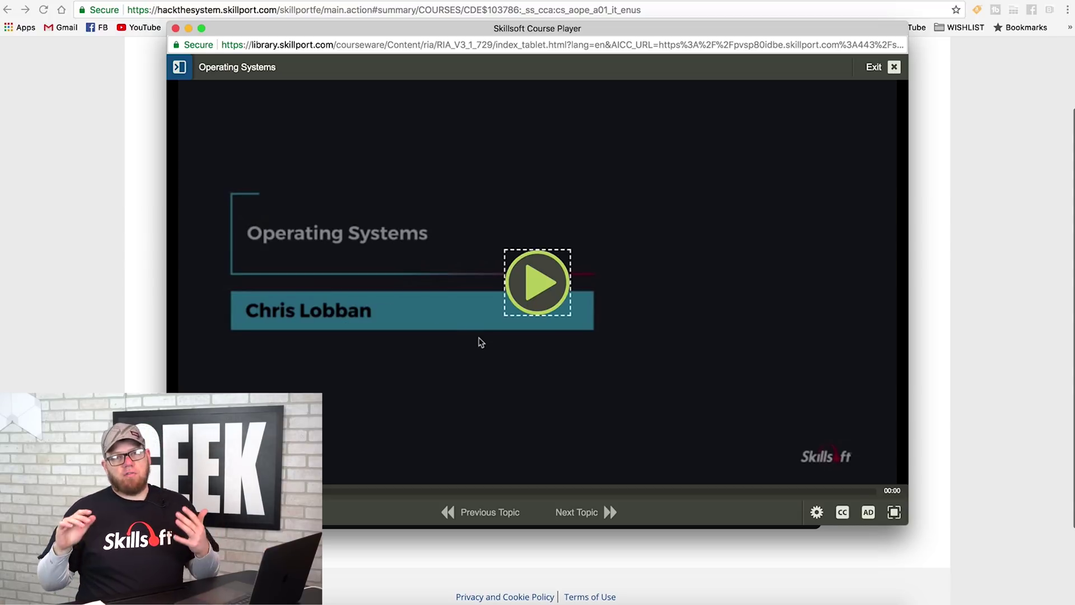